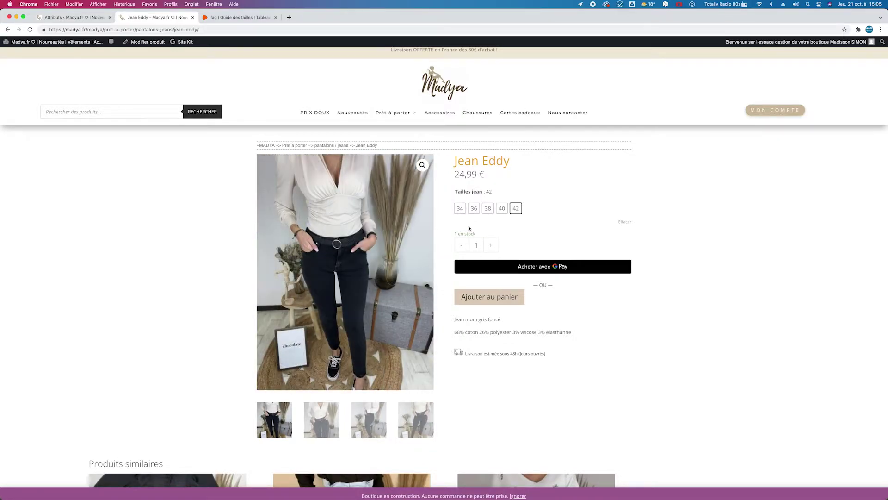
Try the different Tailles jean size options on the Jean Eddy product page, ending with size 42.
click(460, 209)
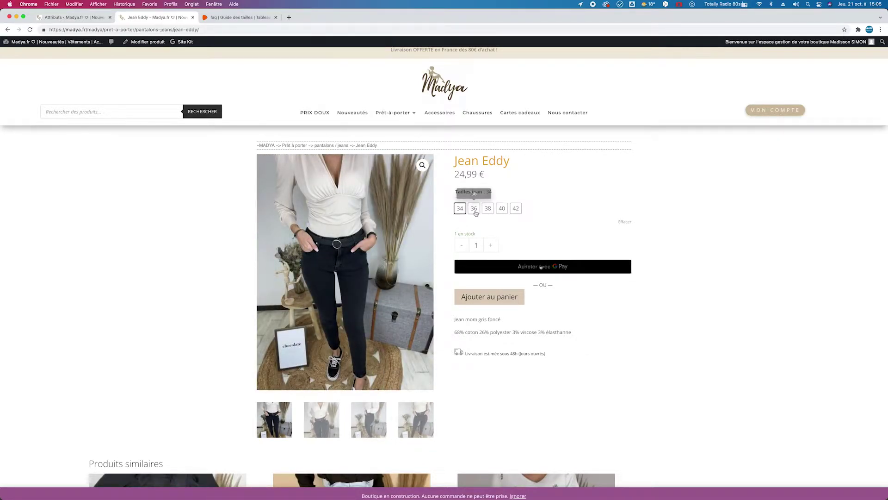
click(475, 210)
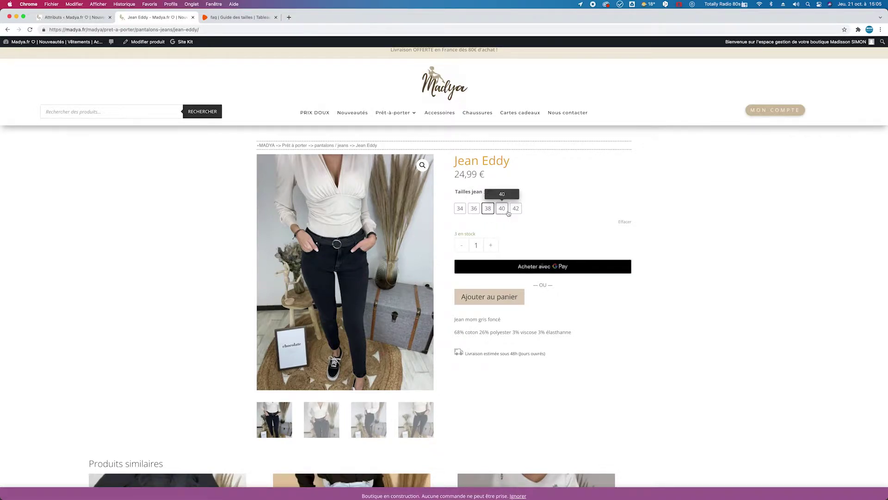
click(516, 209)
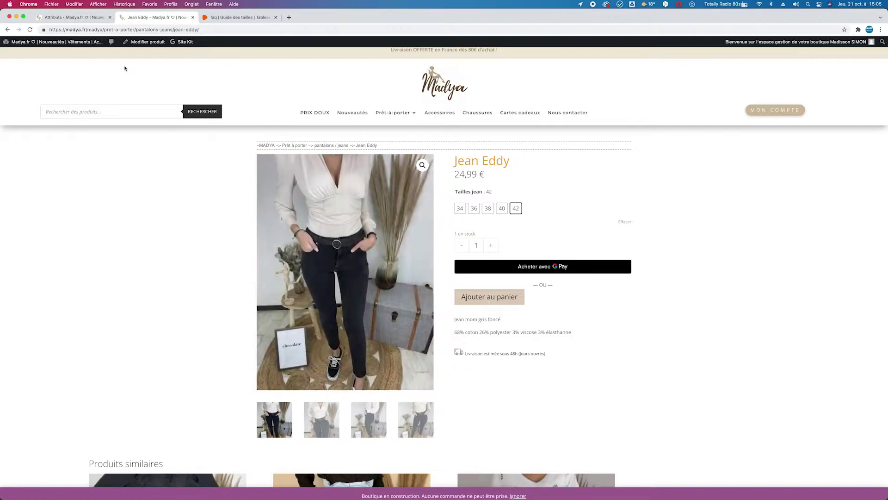
Create a new product attribute named Taille chaussures femmes on the shop's attributes page and reload the attribute list.
click(85, 18)
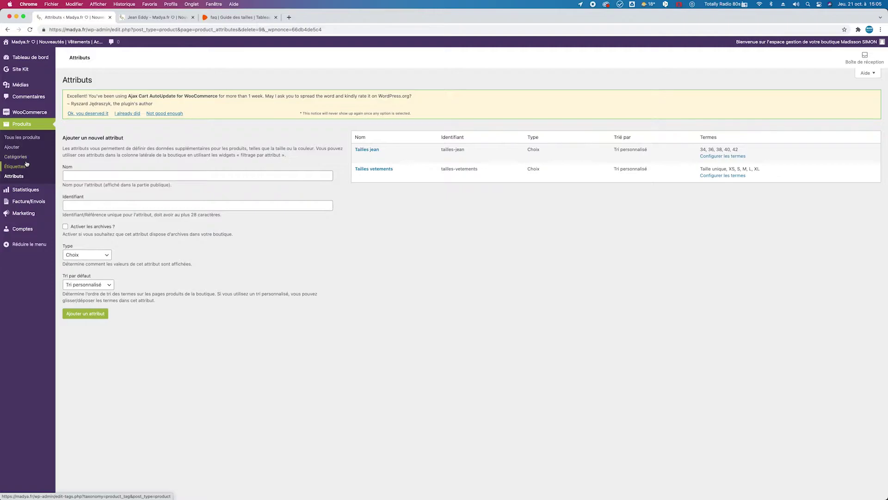
click(20, 177)
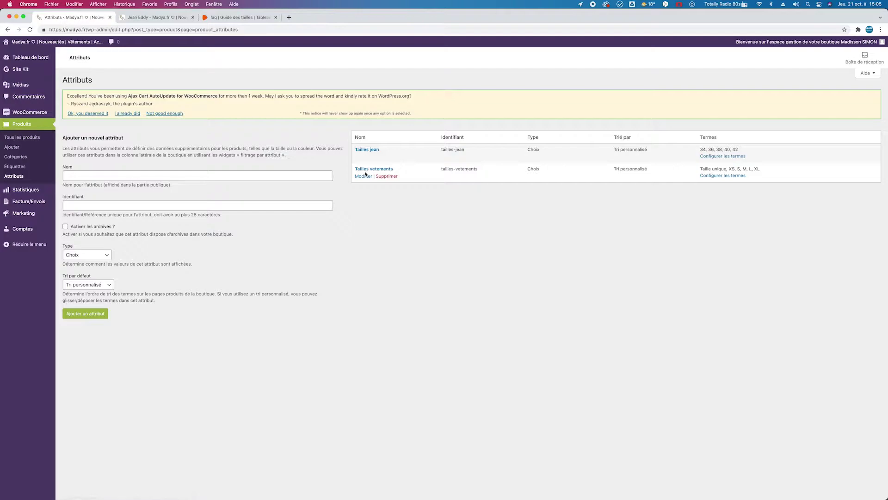
click(96, 176)
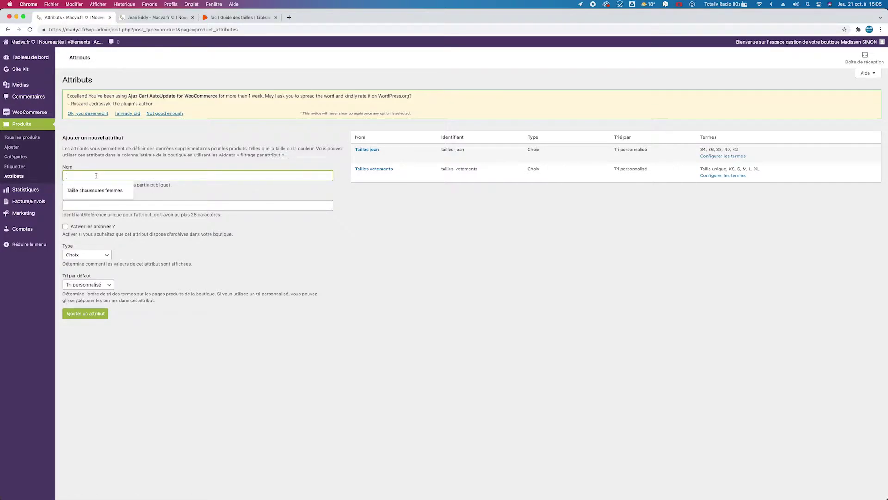
click(98, 190)
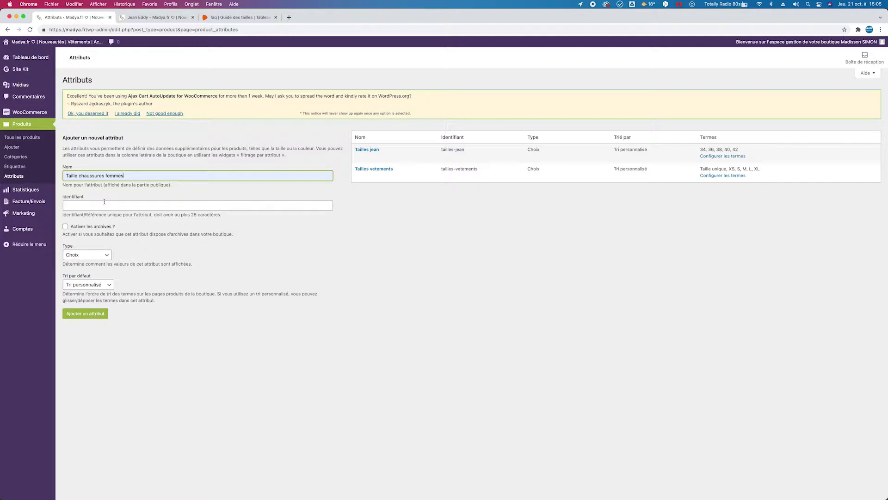
click(88, 315)
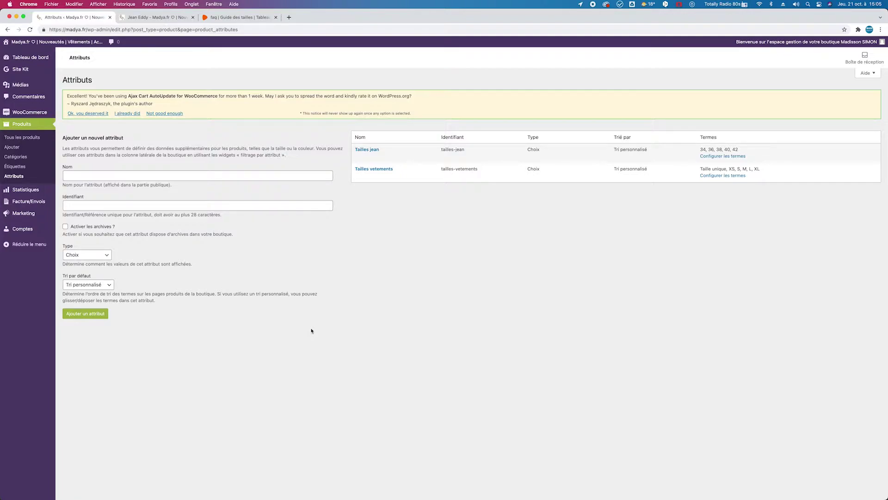
key(super+r)
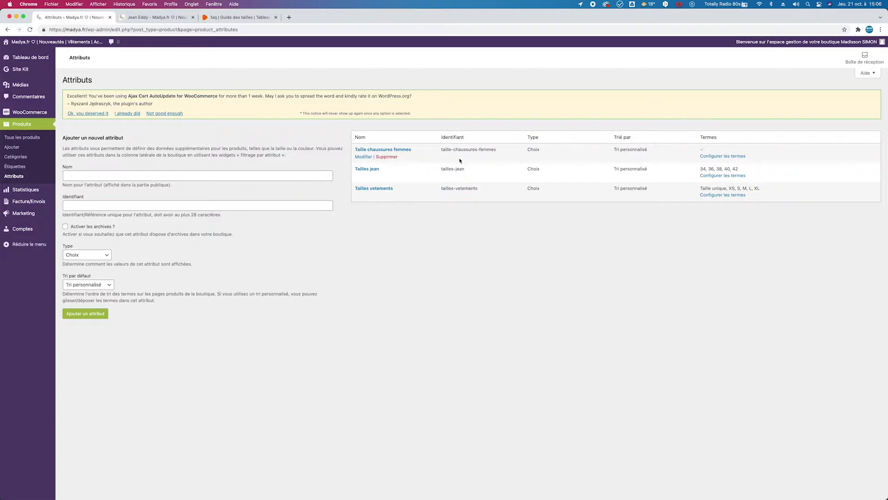
Review the edit form of the Taille chaussures femmes attribute and return to the attribute list.
click(364, 158)
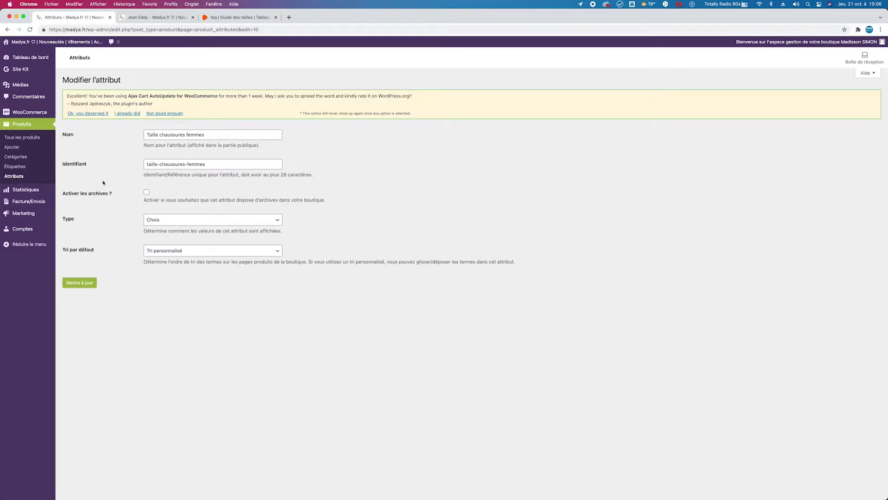
click(9, 30)
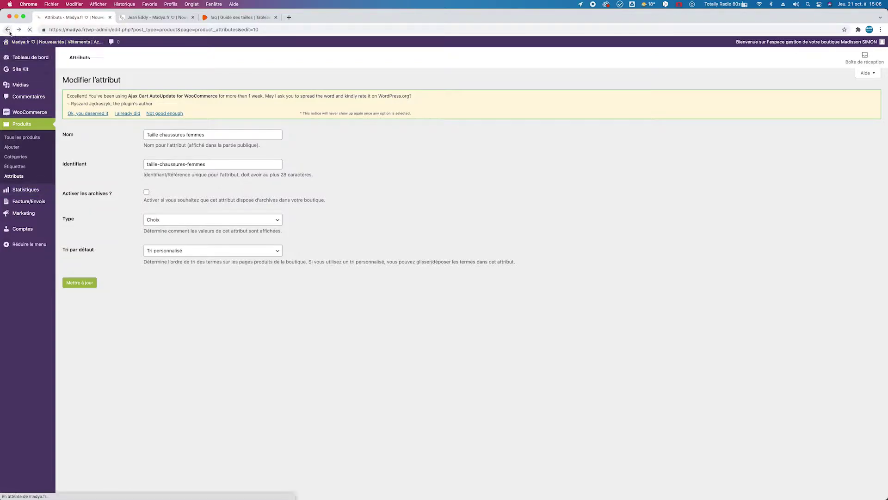
mouse_move(363, 156)
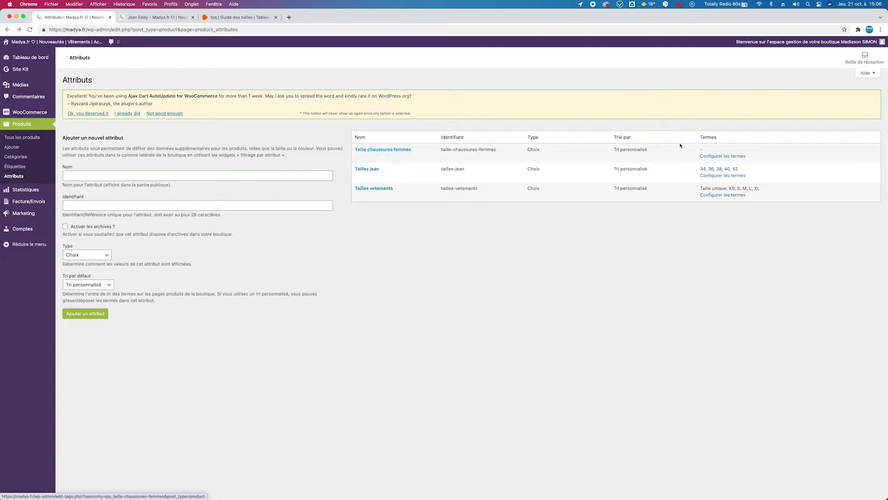
Open the term configuration of Taille chaussures femmes, consult the Zalando women's shoe size chart, and add the term 36.
click(720, 156)
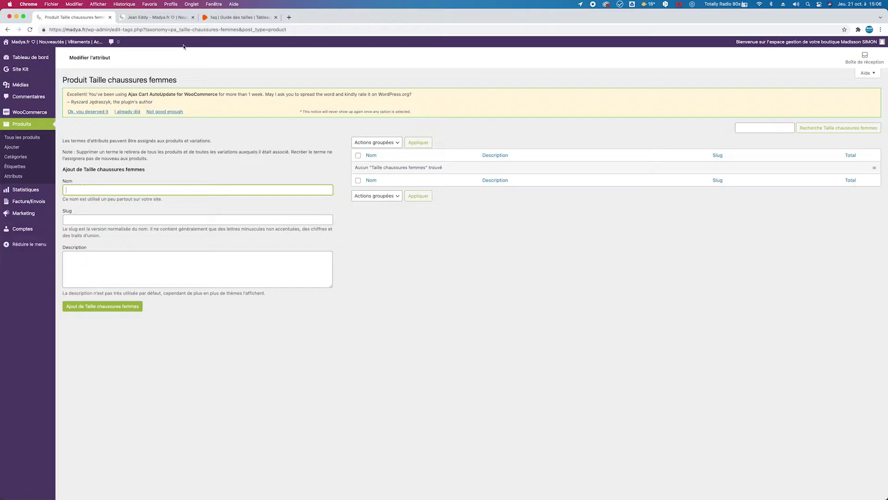
click(255, 17)
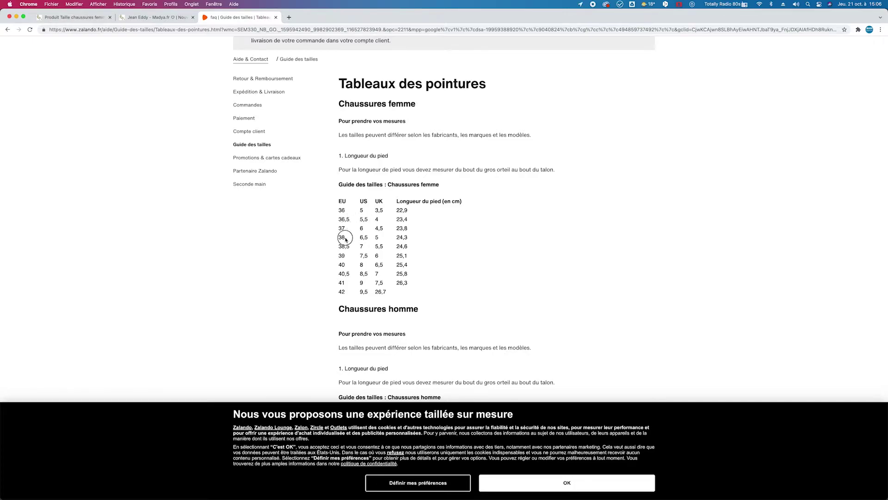
click(70, 17)
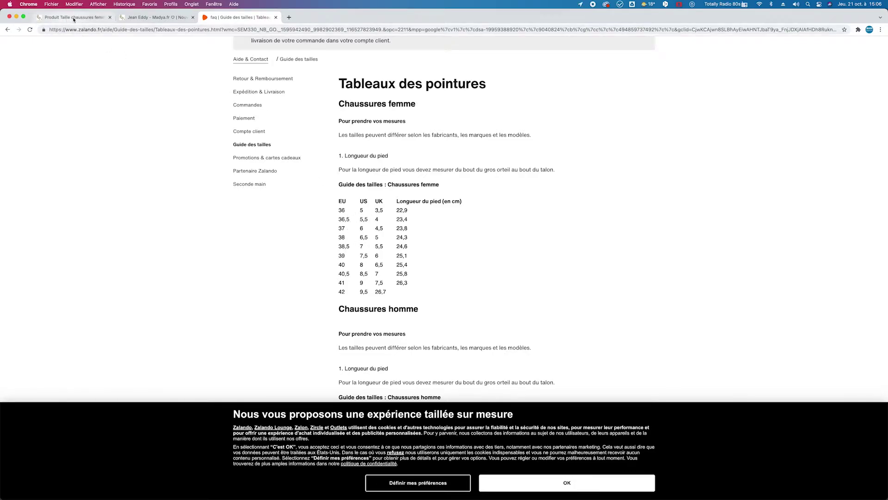
text(36)
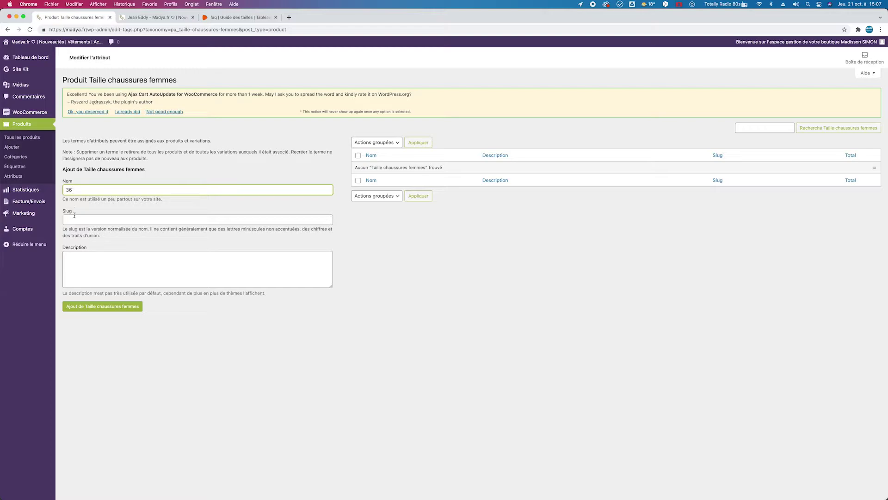
click(137, 306)
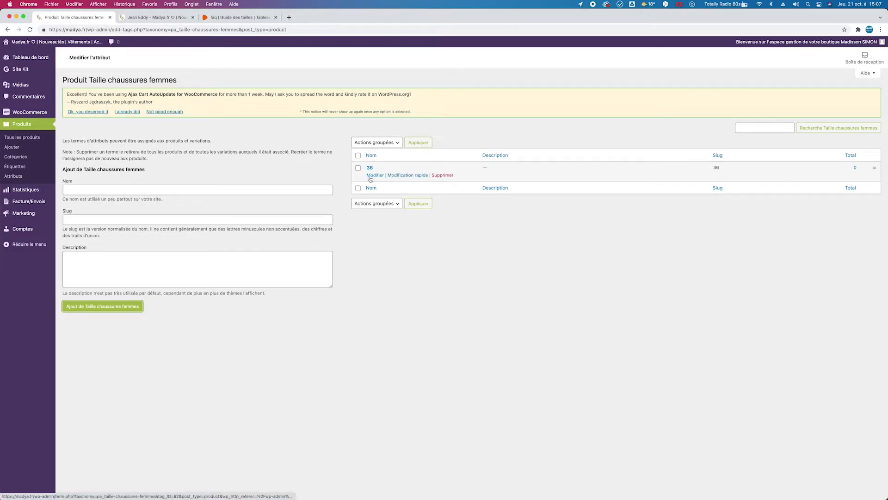
Edit the term 36 by clearing its slug and re-entering 36 as its name, update it, and return to the term list.
click(382, 187)
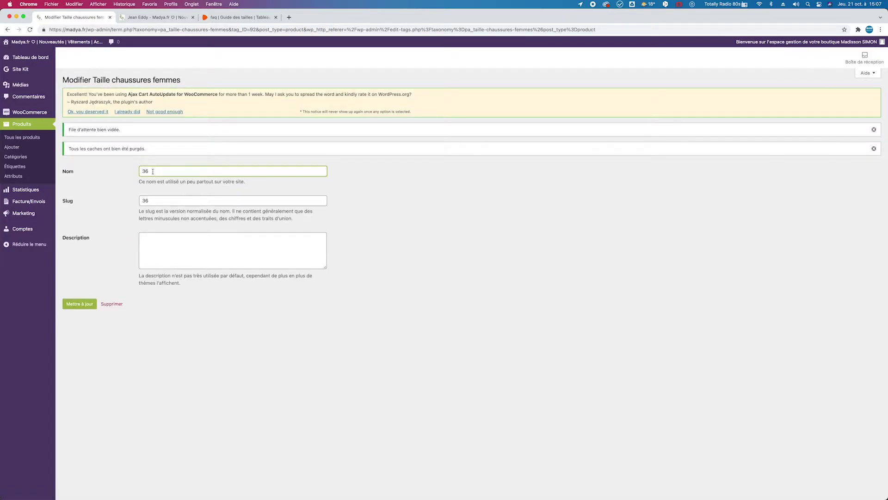
click(152, 171)
drag(152, 172, 117, 173)
key(BackSpace)
drag(168, 204, 130, 201)
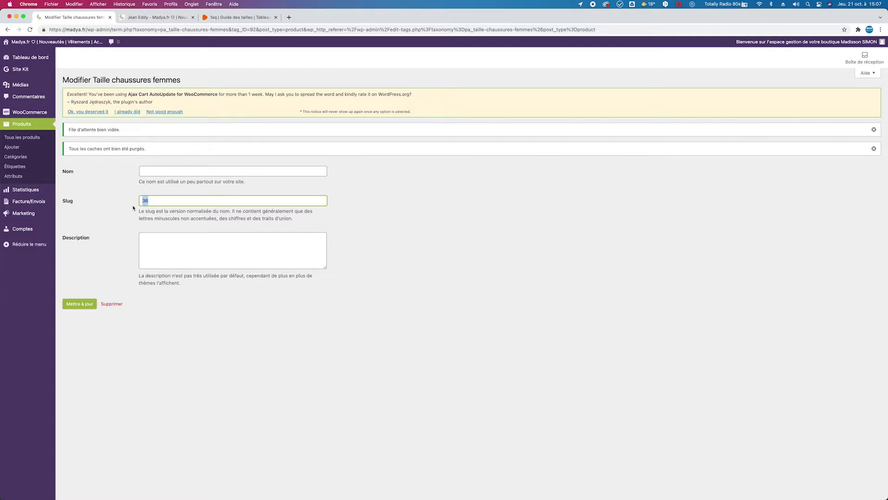
key(BackSpace)
click(143, 172)
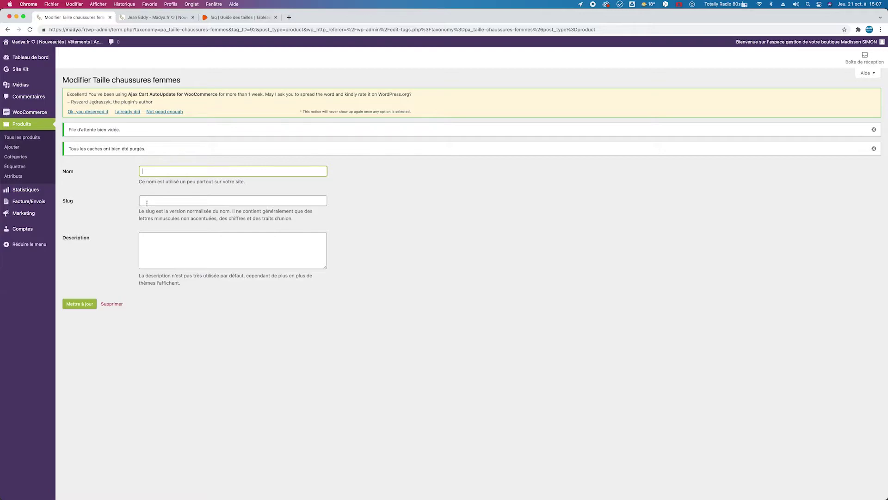
text(36)
click(78, 304)
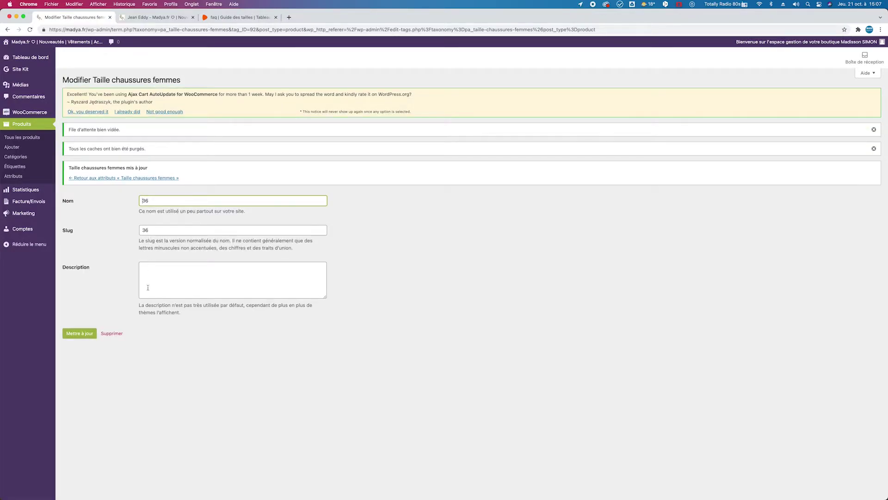
click(99, 179)
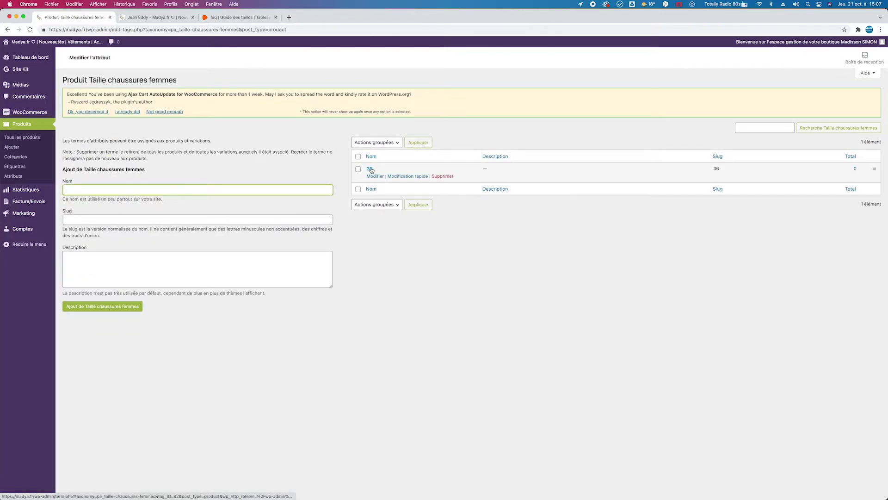
Add the terms 36,5, 37 and 38 to Taille chaussures femmes, following the Zalando size chart.
text(36,5)
click(104, 307)
click(234, 17)
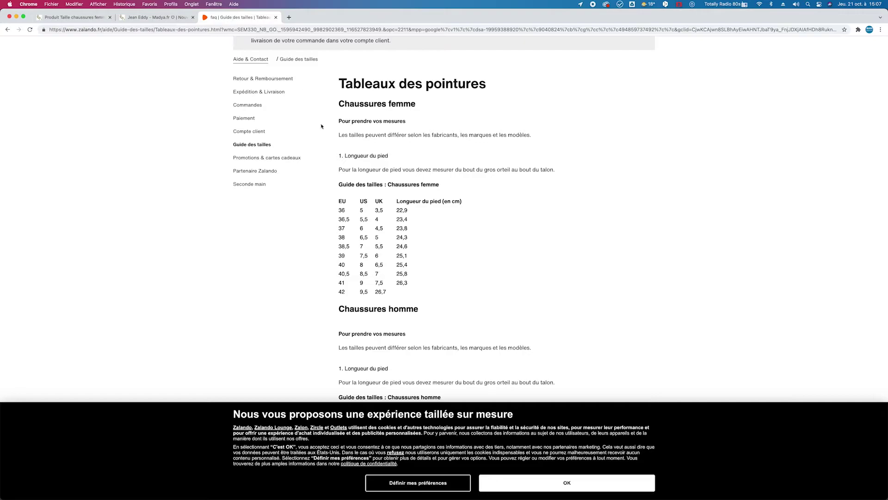
click(74, 17)
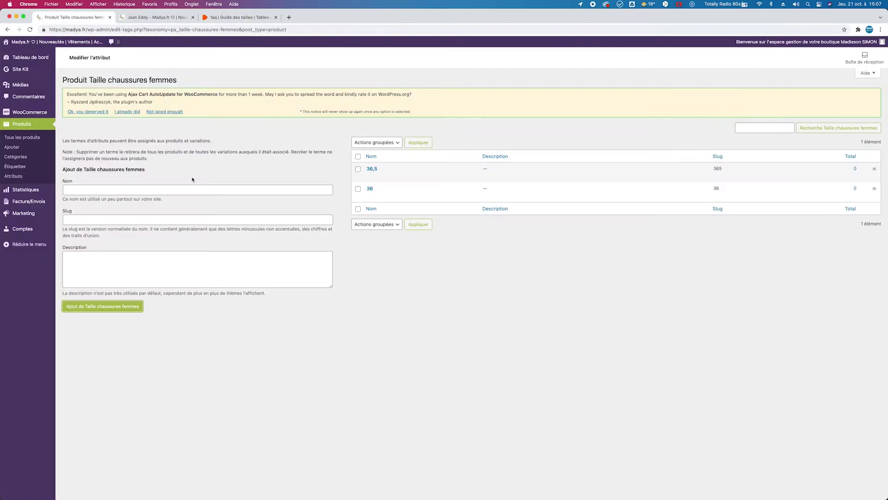
click(74, 189)
text(37)
click(99, 307)
click(72, 191)
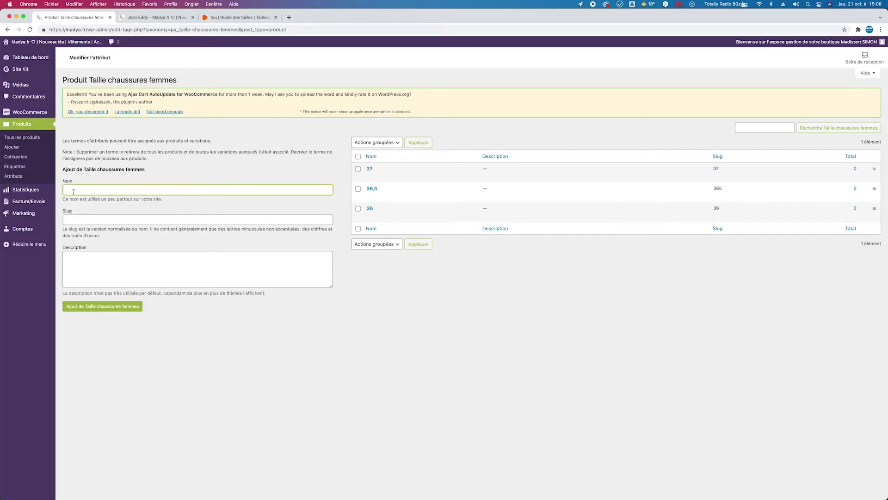
text(38)
click(88, 308)
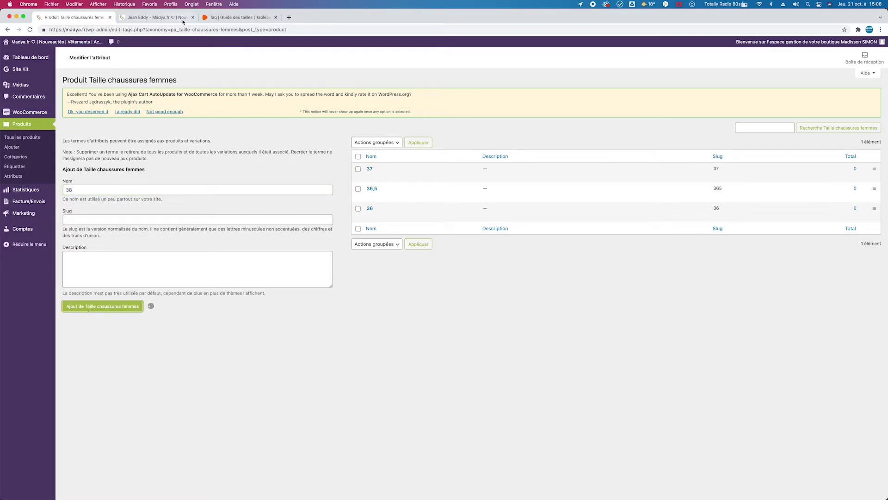
Check the Zalando size chart again and add the terms 38,5, 39 and 40 to Taille chaussures femmes.
click(226, 21)
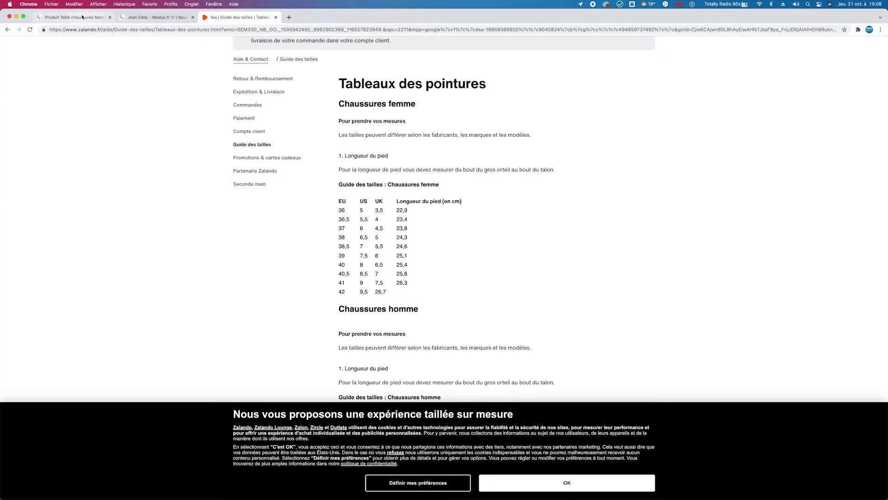
click(98, 16)
click(74, 190)
text(38,5)
click(83, 307)
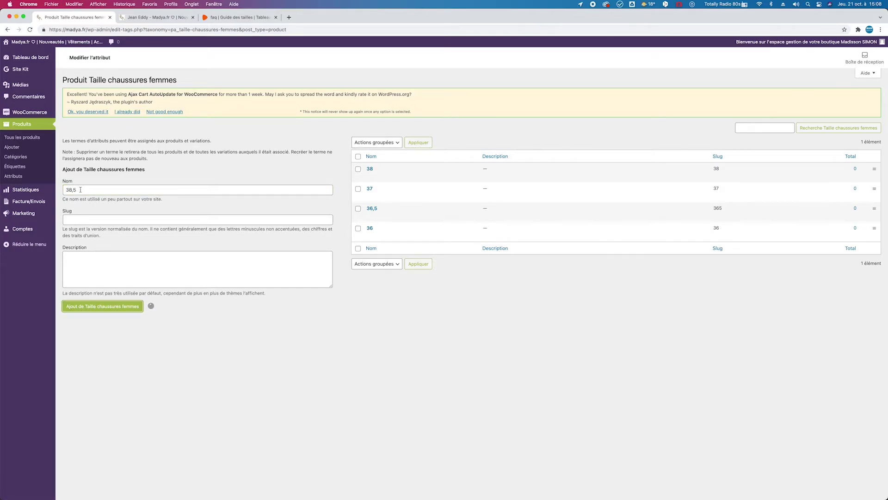
text(39)
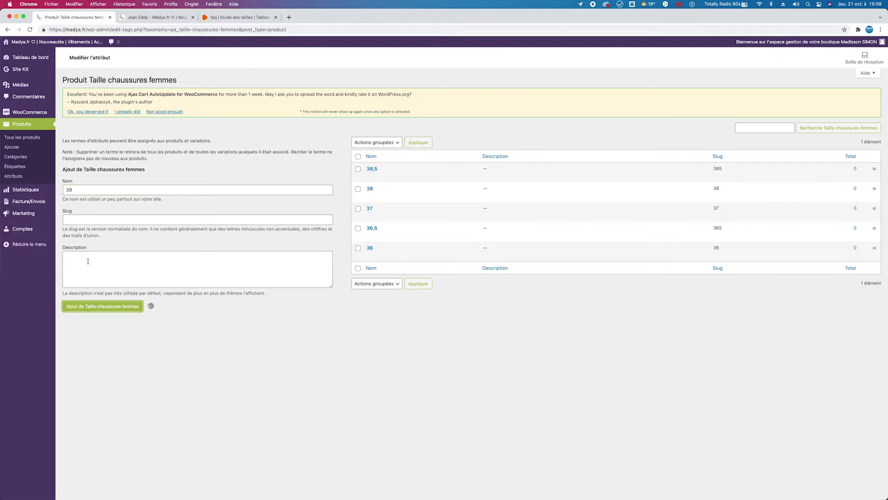
click(79, 191)
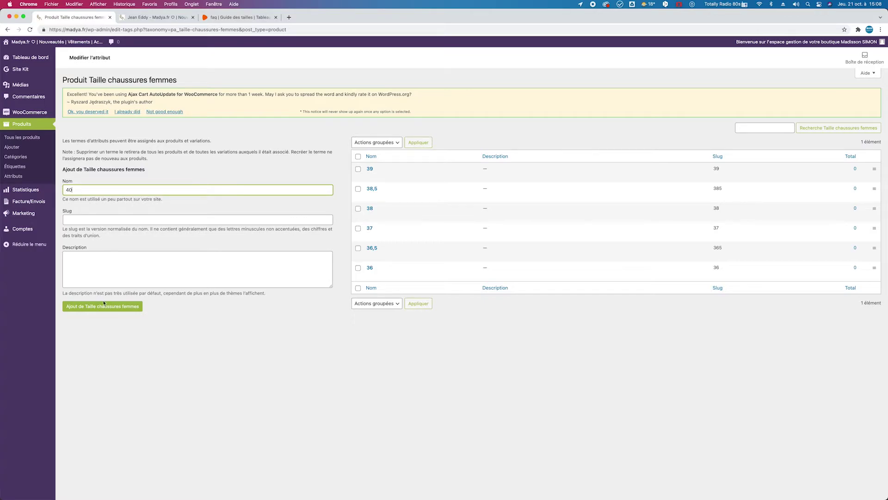
Consult the Zalando size chart for the remaining sizes and add the terms 40,5 and 41 to Taille chaussures femmes.
click(244, 18)
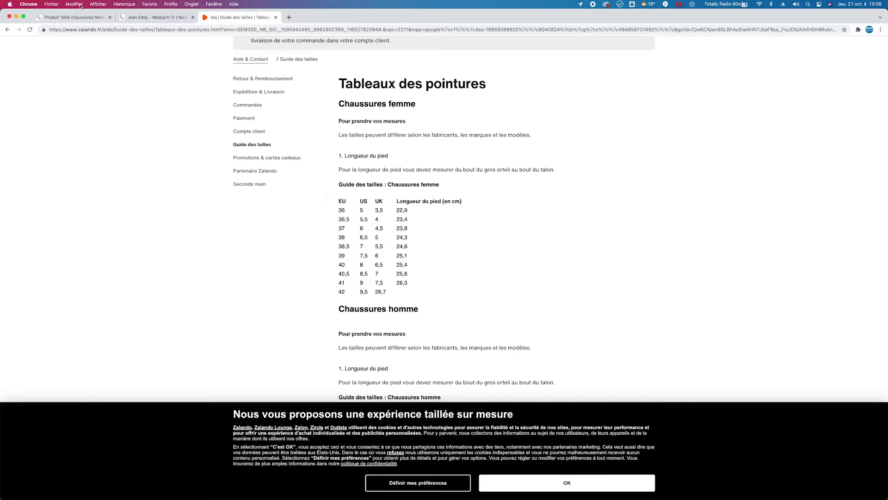
click(68, 17)
click(74, 190)
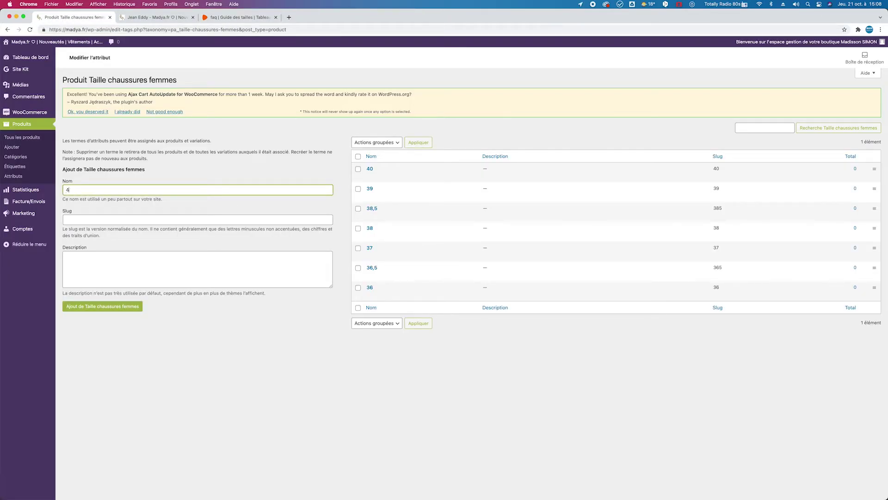
click(84, 307)
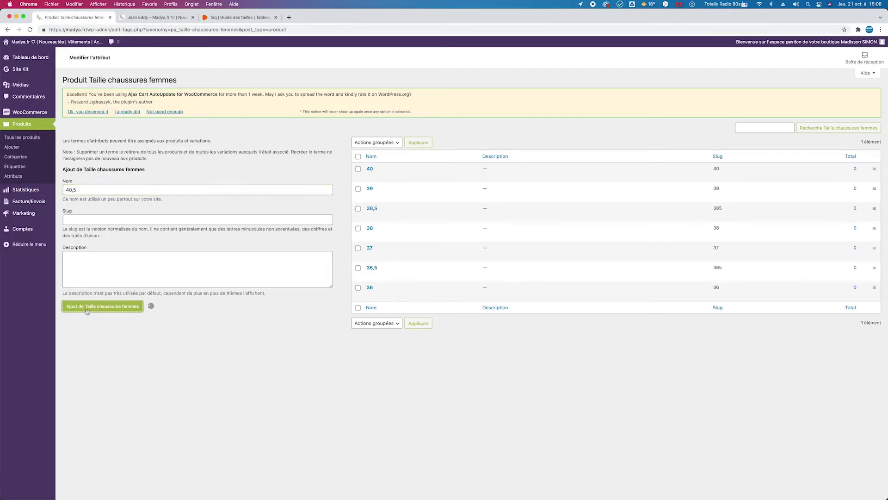
click(80, 191)
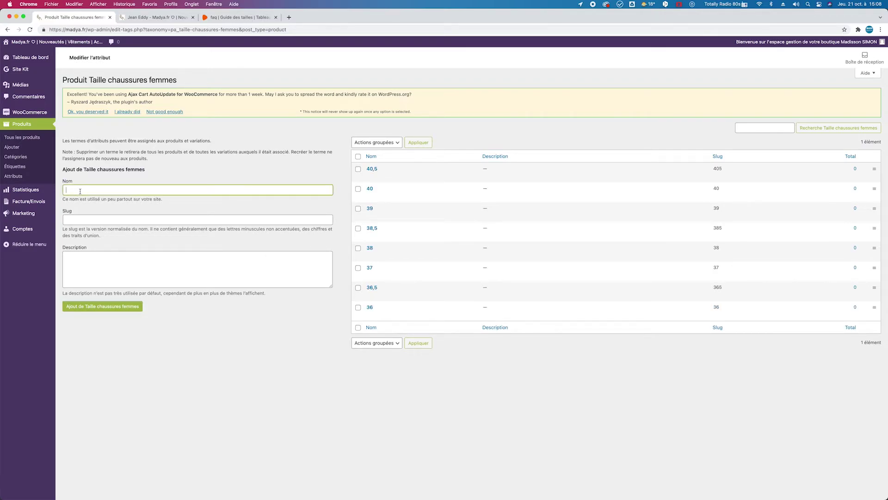
click(86, 308)
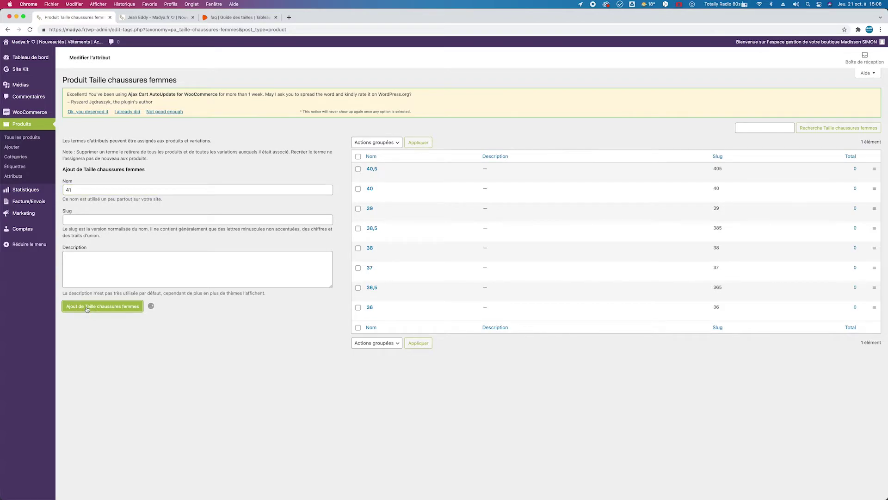
Add the term 42 to Taille chaussures femmes and check how sizes are displayed on the Jean Eddy product page.
click(70, 191)
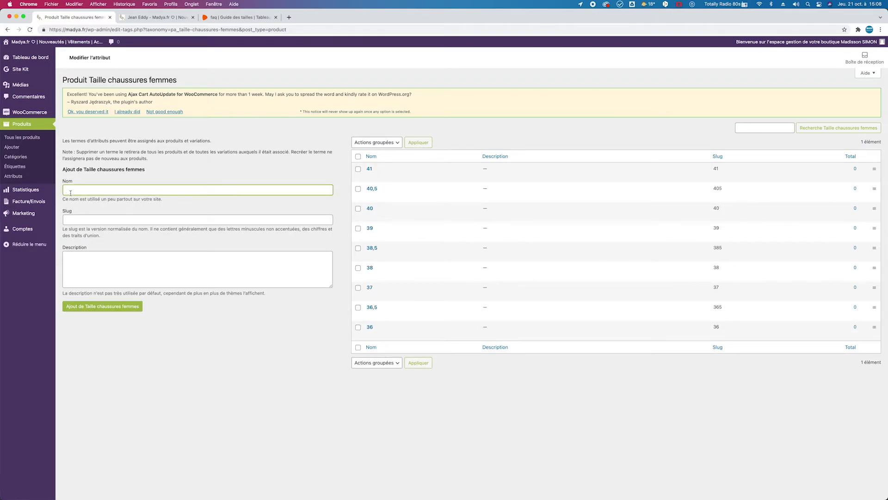
click(86, 308)
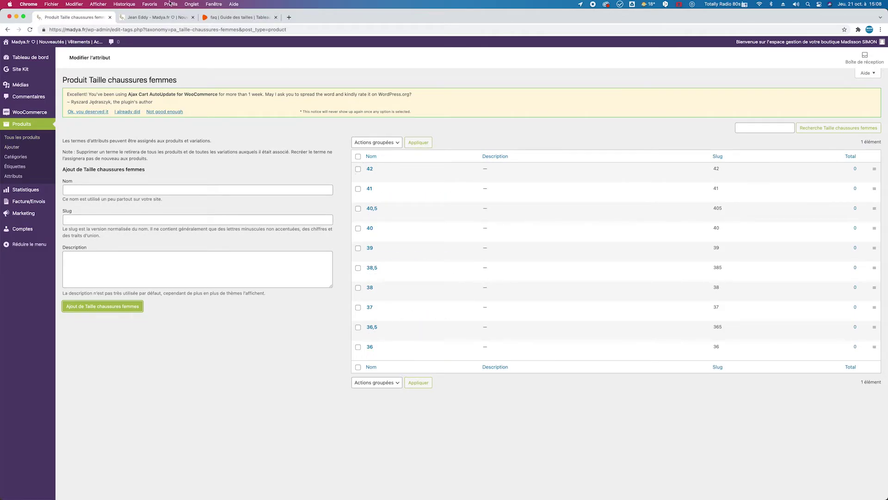
click(157, 17)
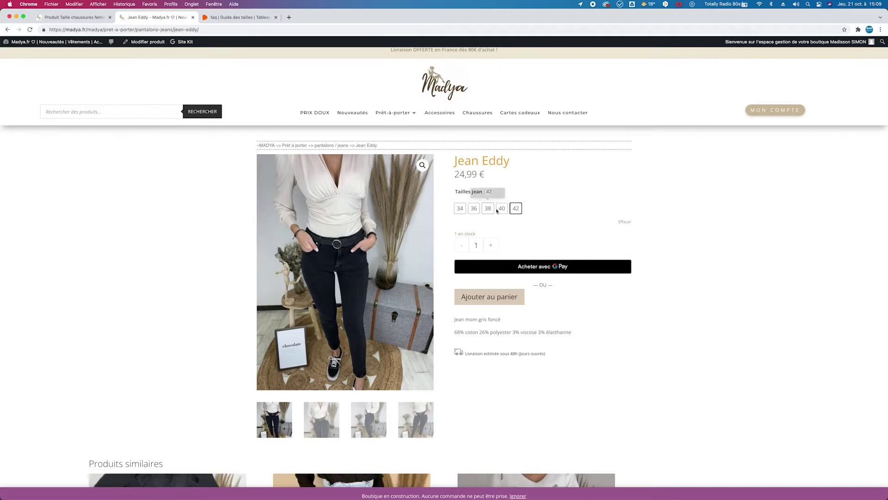
click(85, 18)
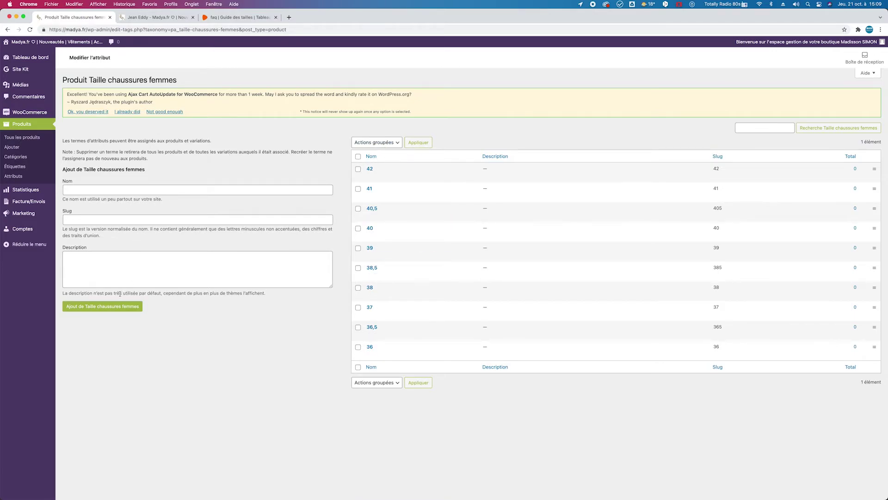
Examine the term order of Tailles jean and look at the settings of the Taille chaussures femmes attribute.
click(14, 176)
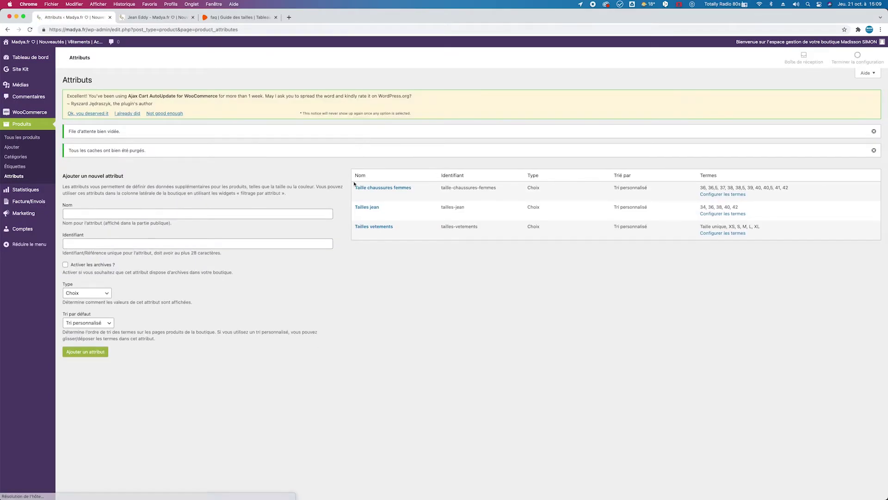
click(370, 207)
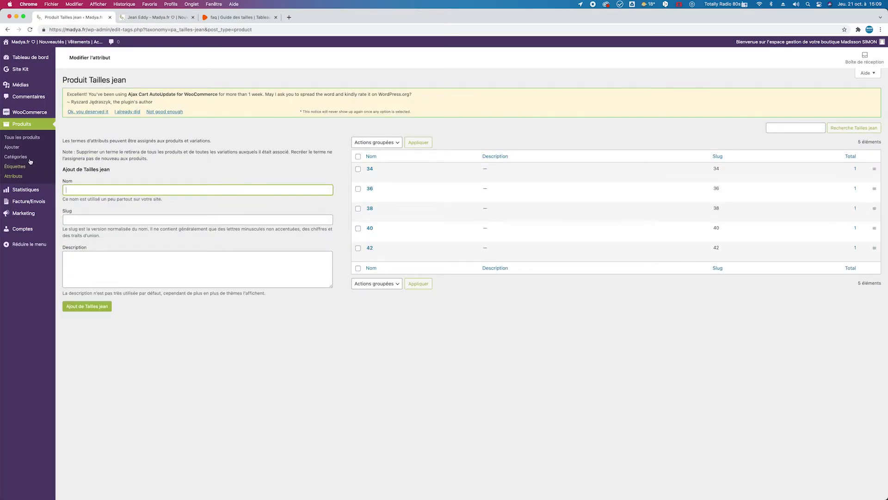
click(11, 176)
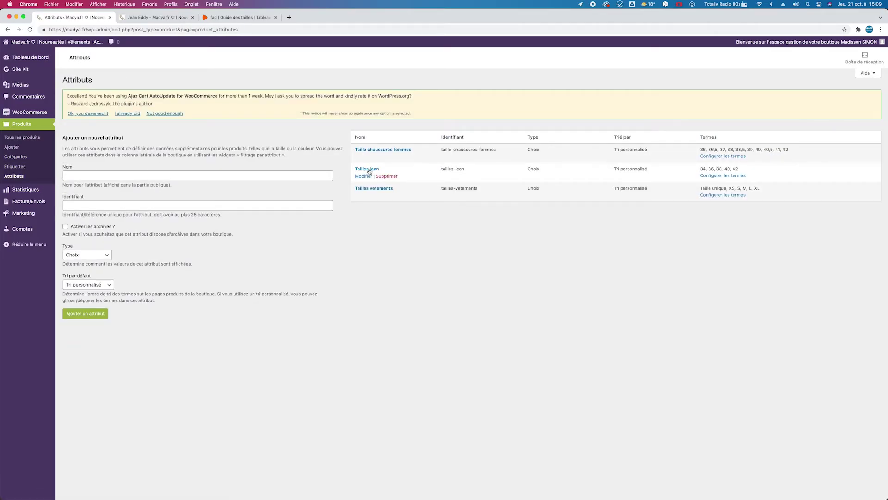
click(367, 158)
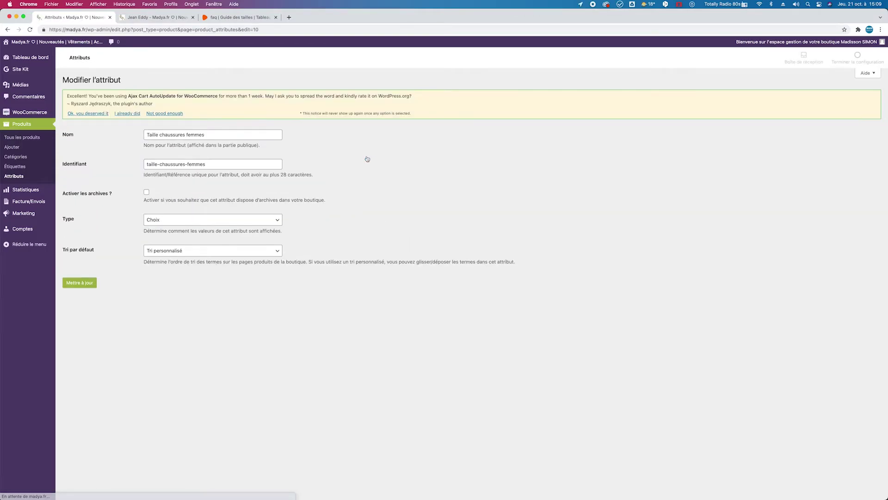
click(8, 30)
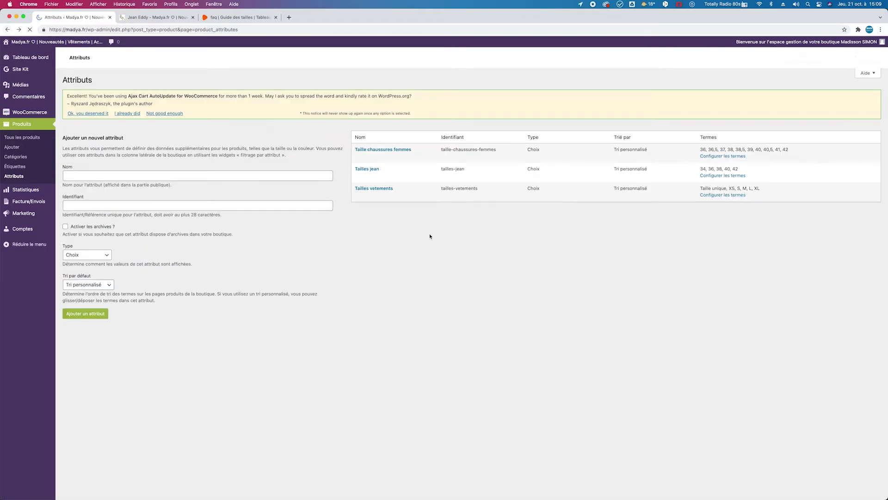
Reorder the Taille chaussures femmes terms in descending order, from 42 down to 36.
click(369, 150)
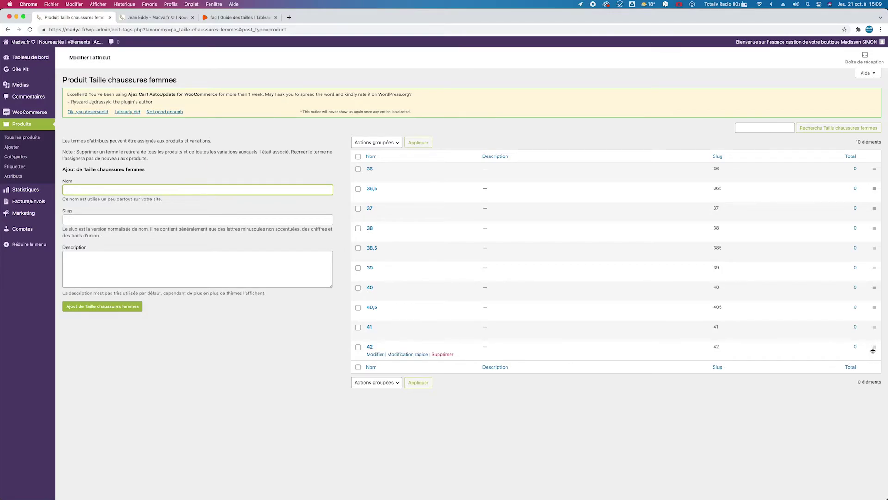
drag(875, 347, 874, 168)
drag(874, 350, 876, 188)
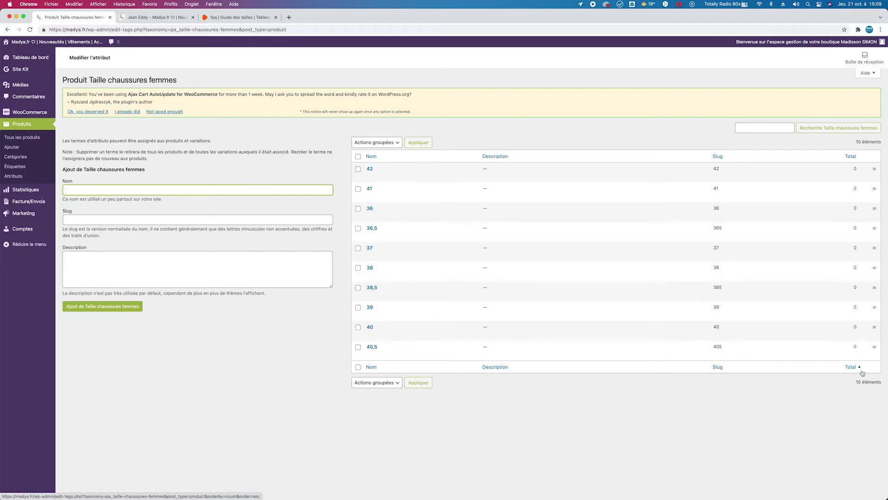
drag(874, 346, 877, 206)
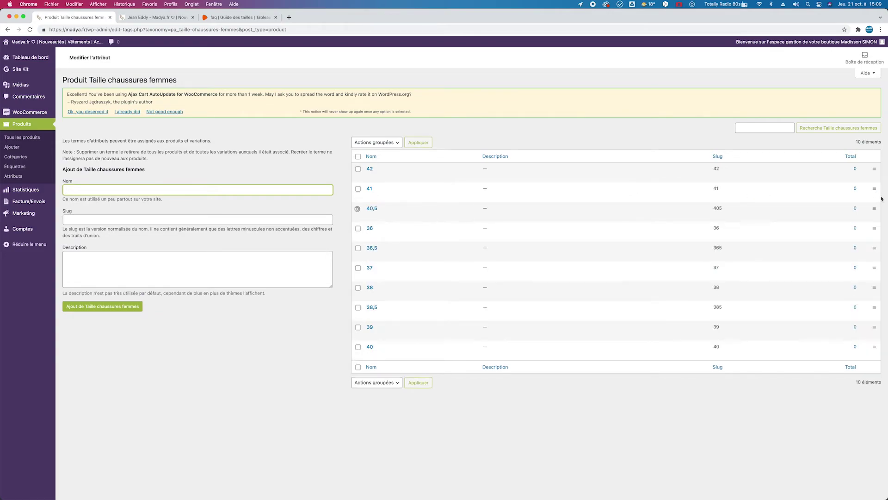
drag(870, 350, 878, 222)
drag(874, 349, 876, 250)
drag(874, 348, 875, 266)
drag(873, 347, 872, 289)
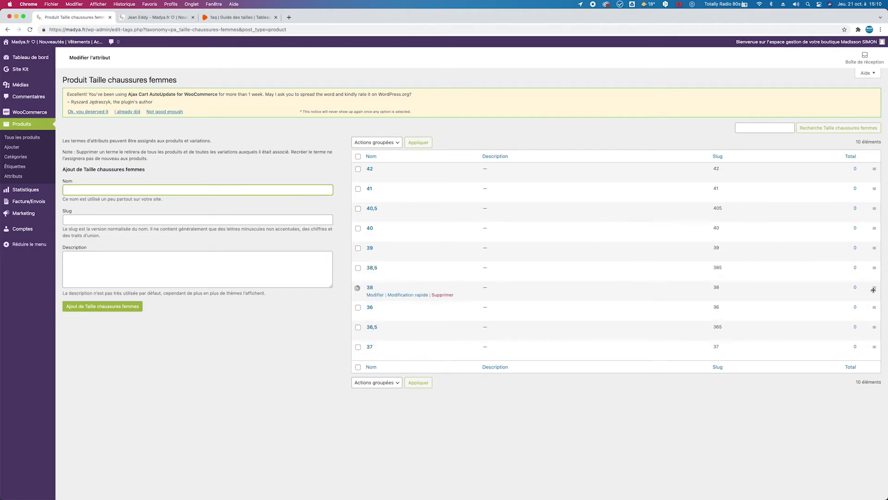
drag(874, 350, 876, 305)
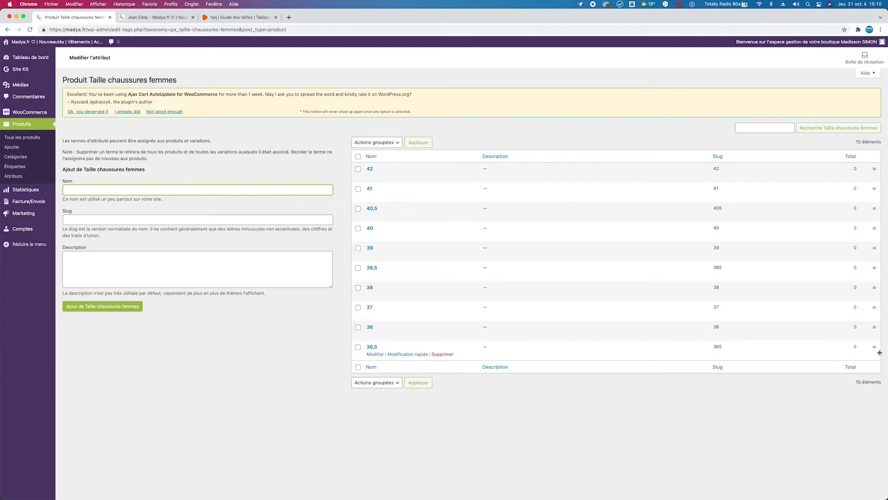
drag(875, 349, 875, 326)
Check the term order of Tailles jean again for comparison and return to the attribute list.
click(19, 178)
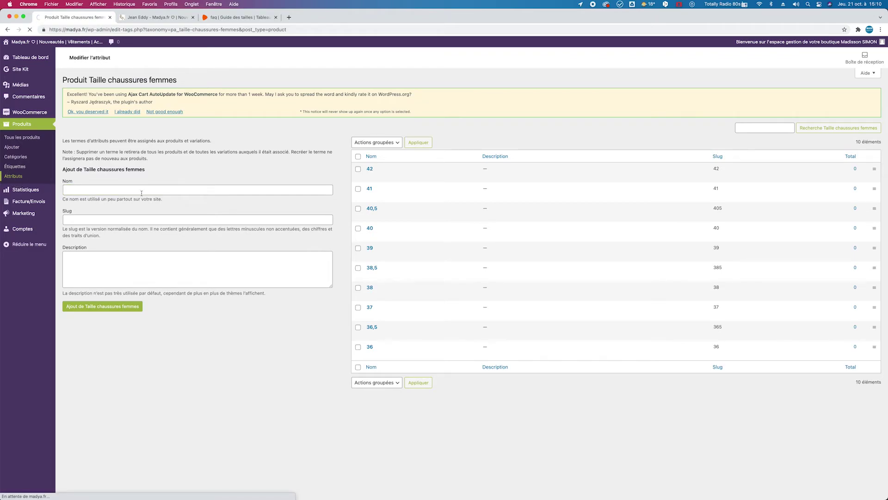
click(364, 171)
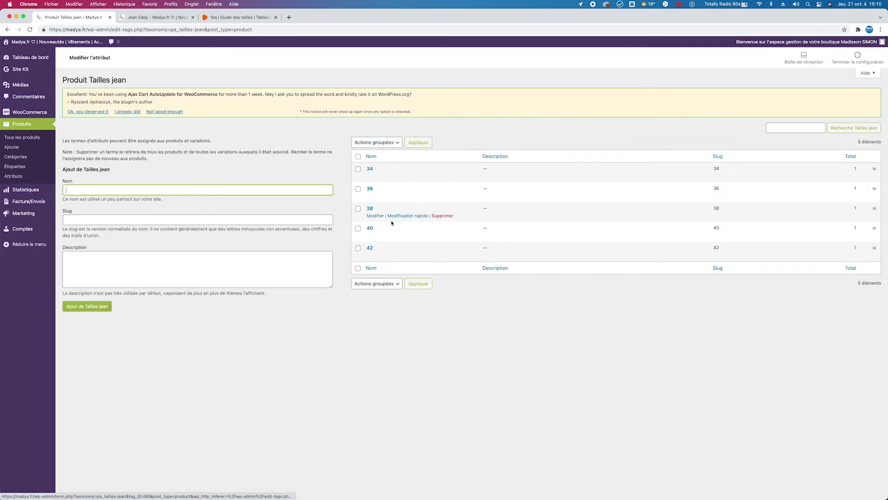
click(14, 176)
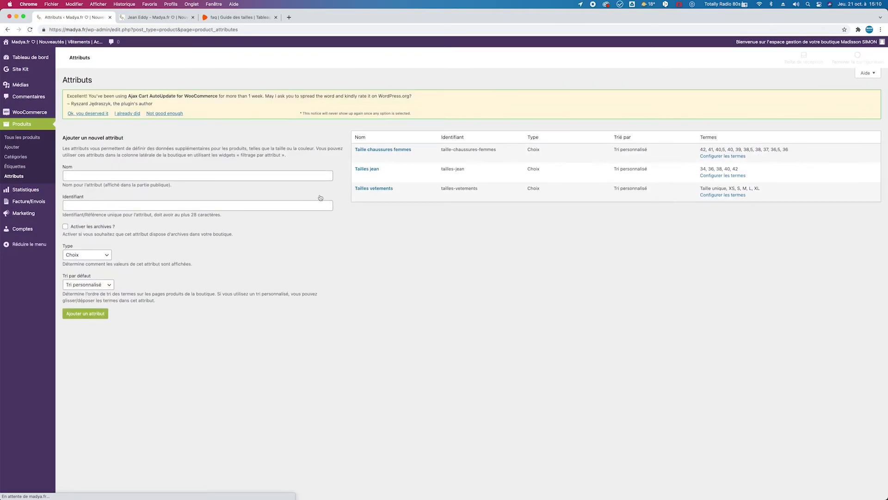
Move the terms 40, 40,5, 41 and 42 to the end of the Taille chaussures femmes list, in ascending order.
click(374, 149)
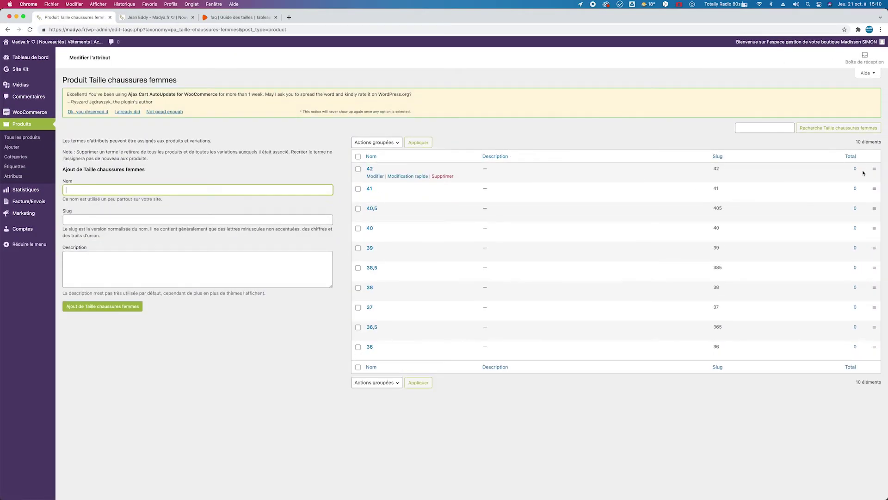
drag(874, 167, 876, 334)
drag(874, 170, 876, 326)
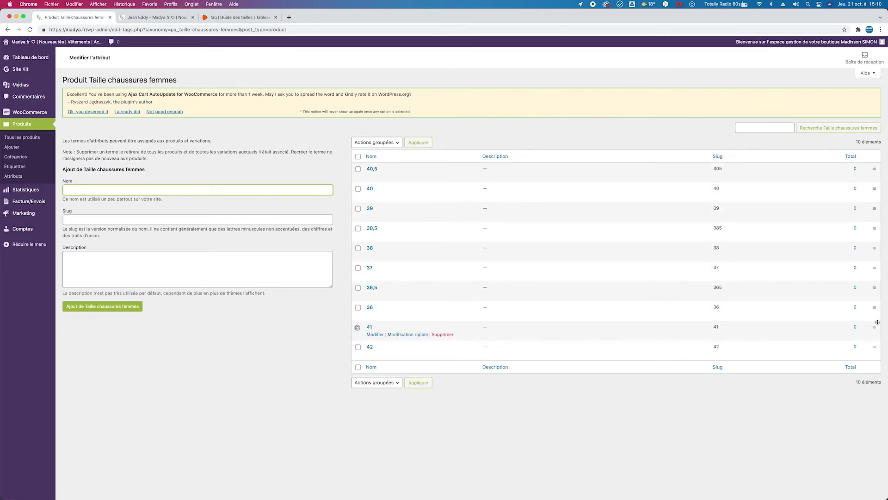
drag(874, 169, 873, 302)
drag(874, 170, 872, 282)
Arrange the terms placed before 36 in Taille chaussures femmes as 36,5, 38,5, 37, 38 and 39.
drag(874, 169, 875, 247)
drag(874, 169, 875, 228)
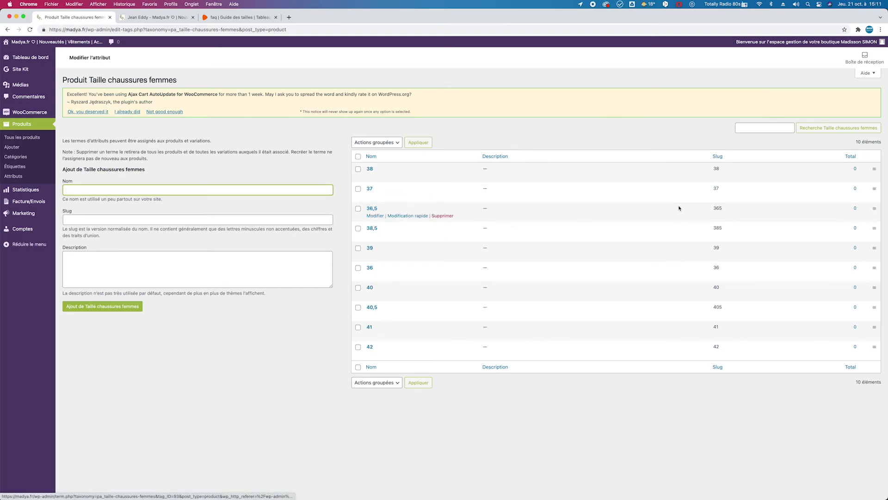
drag(874, 169, 871, 228)
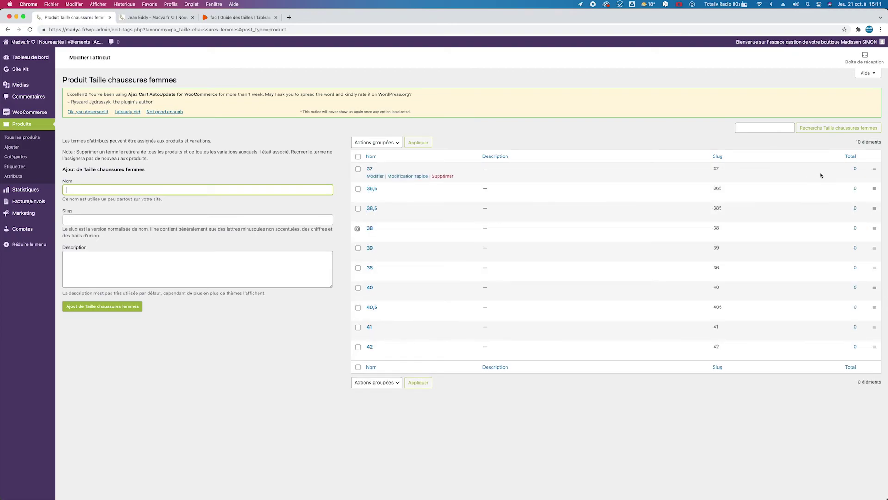
drag(873, 168, 871, 206)
drag(873, 169, 875, 192)
Look at the size display on the Jean Eddy product page and at the term order in the attribute list.
click(149, 17)
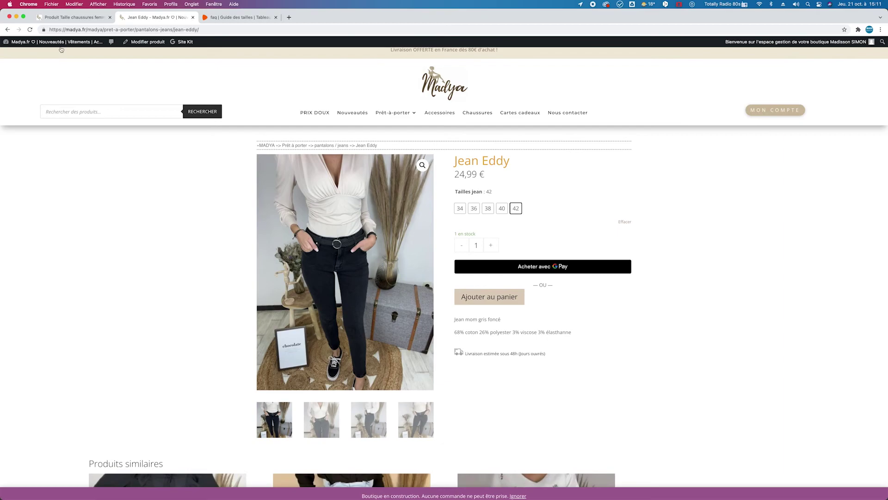
click(51, 17)
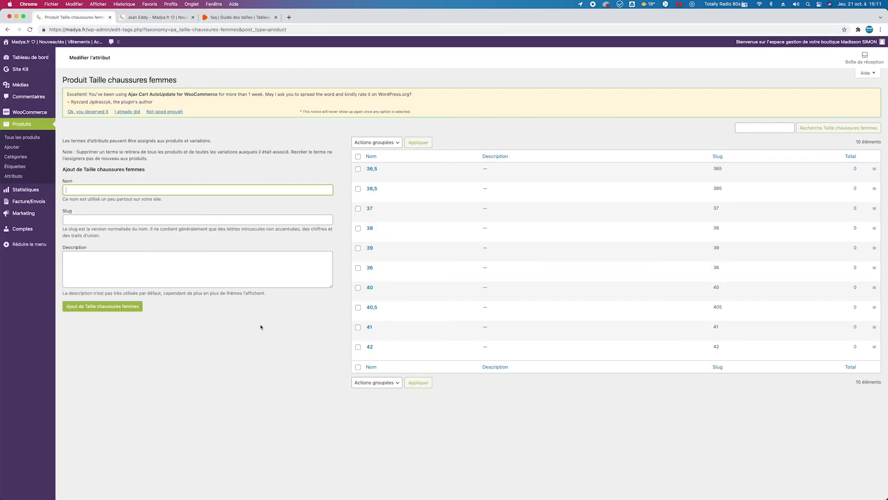
click(13, 177)
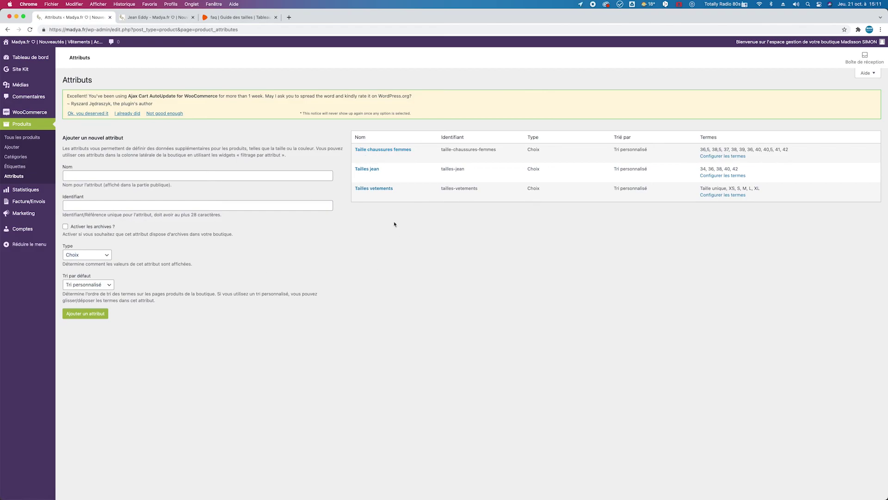
Examine the Chaussures homme size chart on Zalando and return to the shop's attribute list.
click(238, 17)
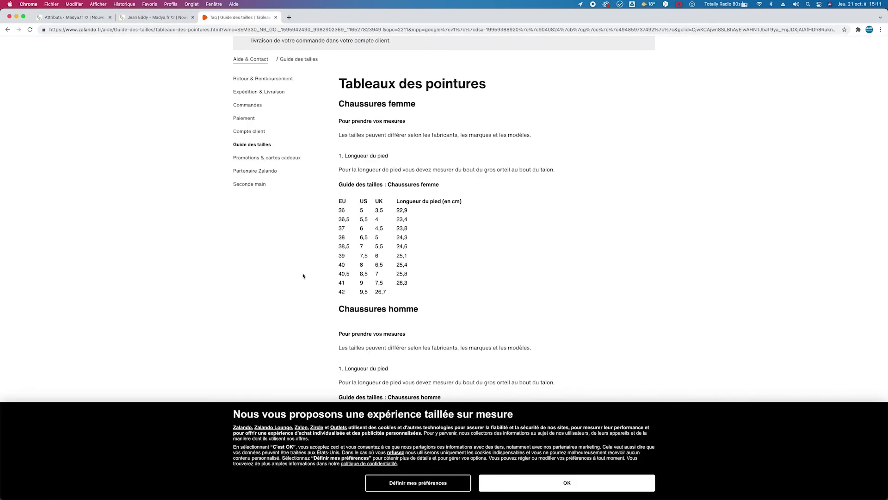
scroll(289, 293, down, 5)
scroll(288, 296, up, 1)
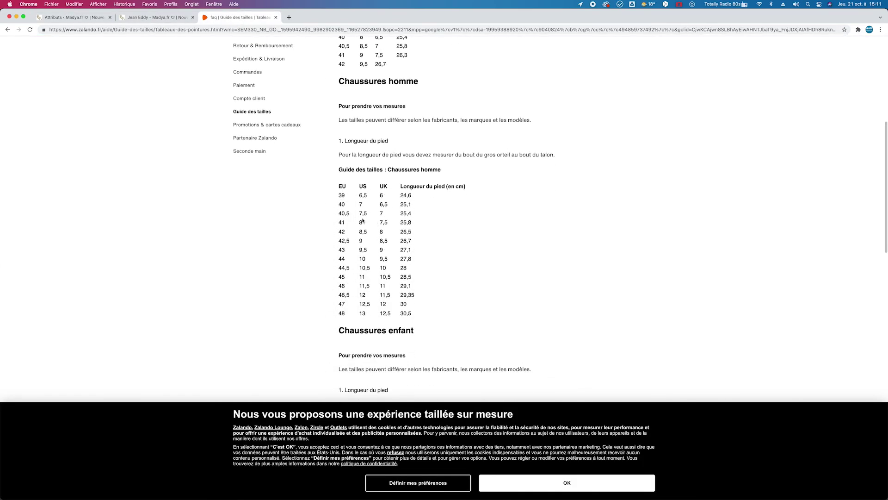
scroll(222, 180, up, 2)
scroll(241, 181, down, 1)
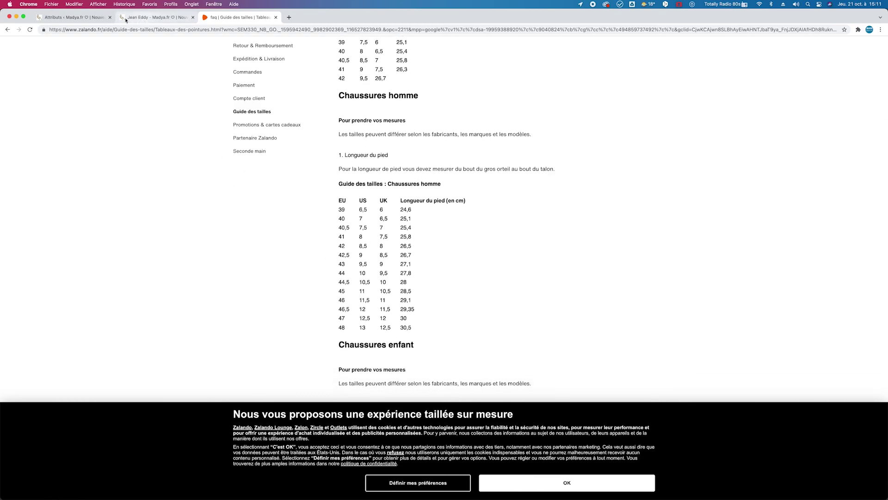
click(73, 17)
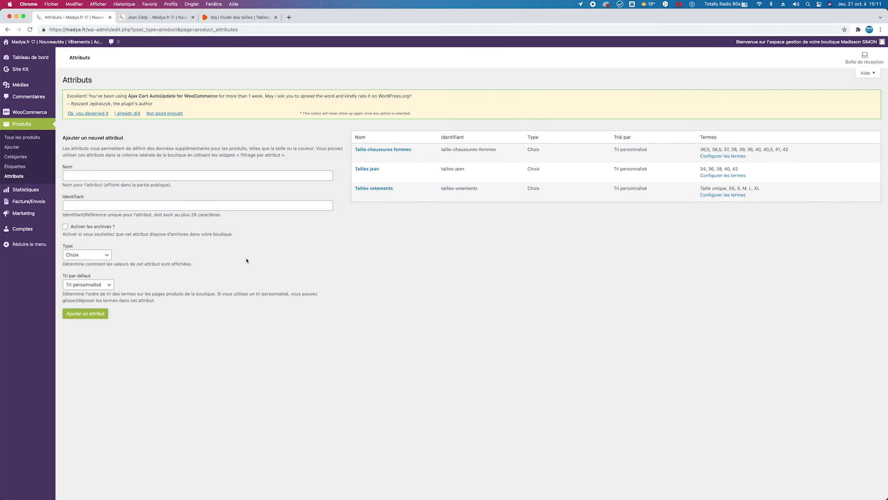